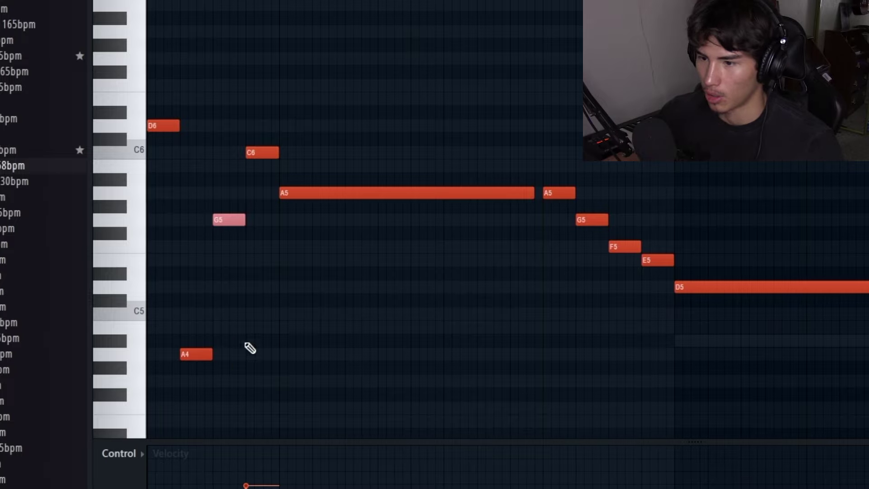
Move the melody's second note up an octave to A5
click(196, 354)
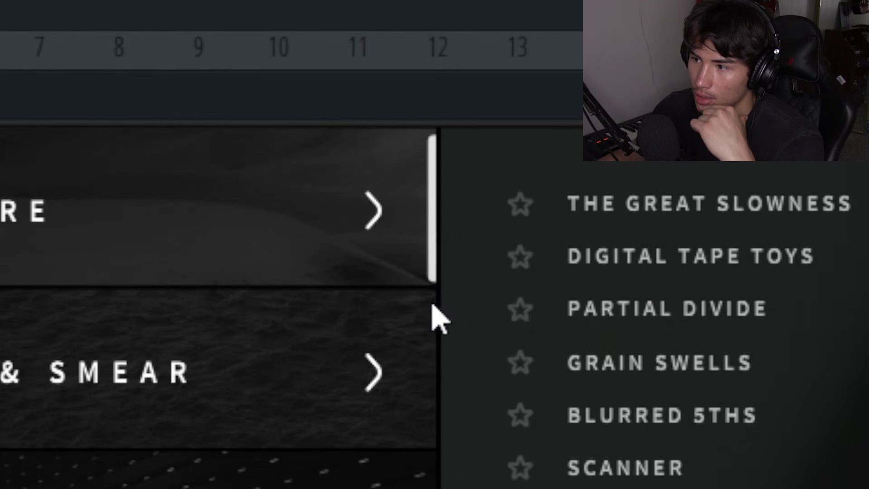
Browse Portal's preset banks and audition the Maniac and Hollywood presets
scroll(429, 257, down, 5)
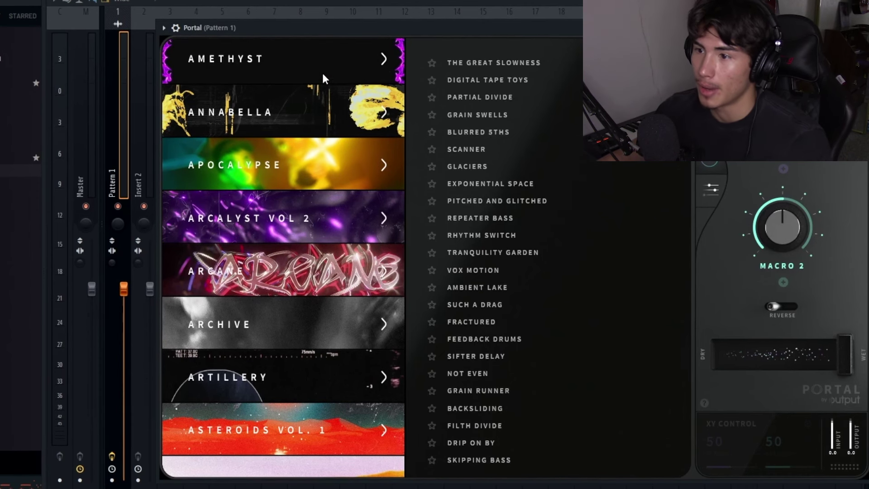
click(322, 72)
click(322, 131)
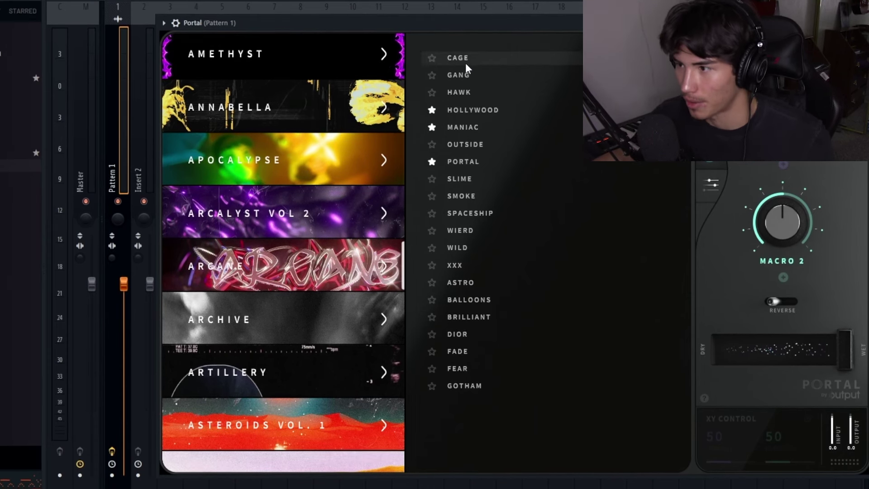
click(461, 127)
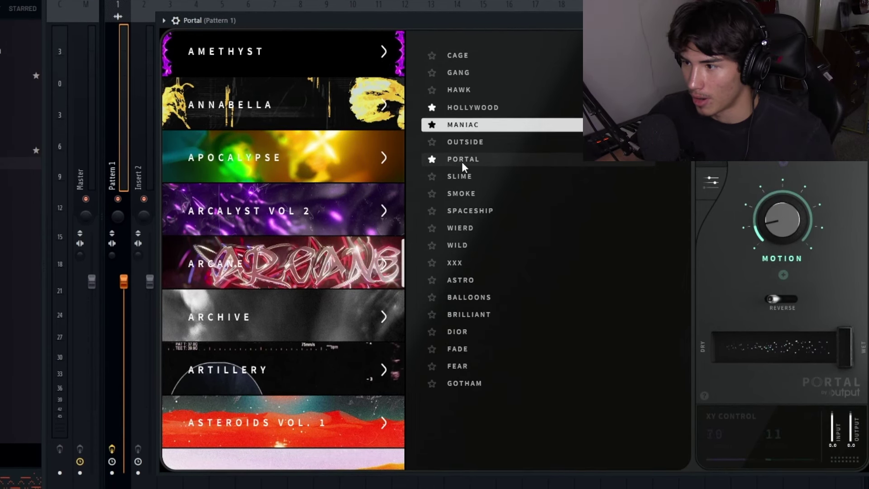
click(462, 110)
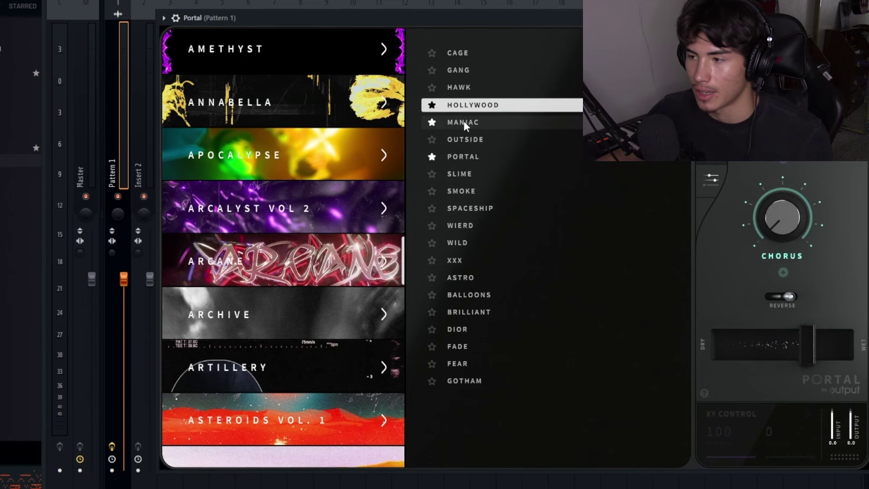
Adjust Portal's dry/wet mix so the effect is roughly a third wet
drag(808, 343, 840, 336)
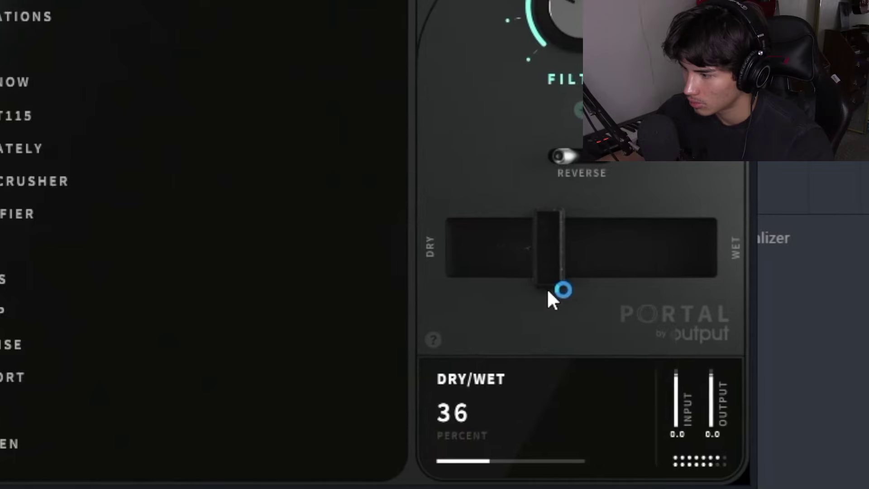
drag(548, 290, 533, 289)
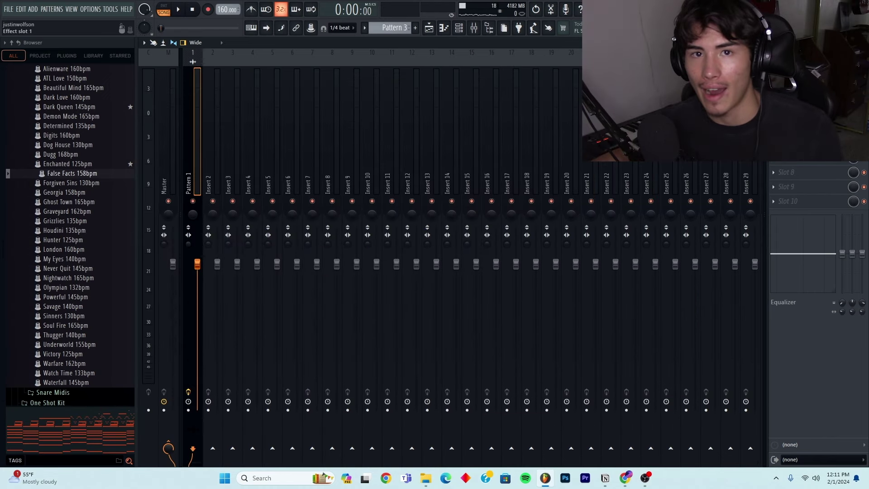
Add Filter M12 to the second effect slot and Chorus JUN-6 to the third slot of the Pattern 1 mixer track
click(773, 85)
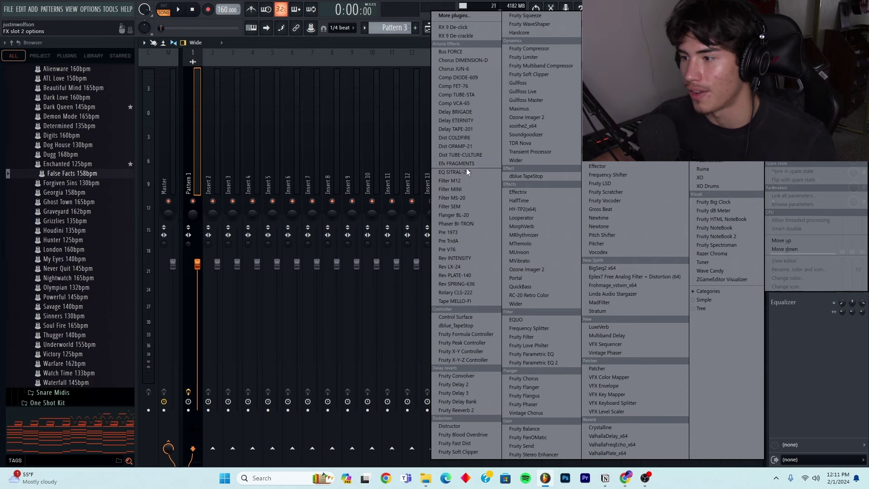
click(470, 184)
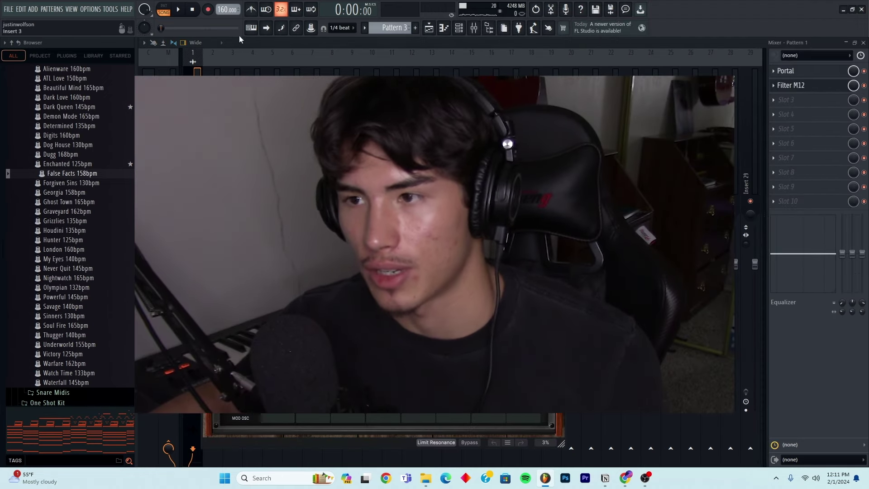
click(786, 100)
click(531, 116)
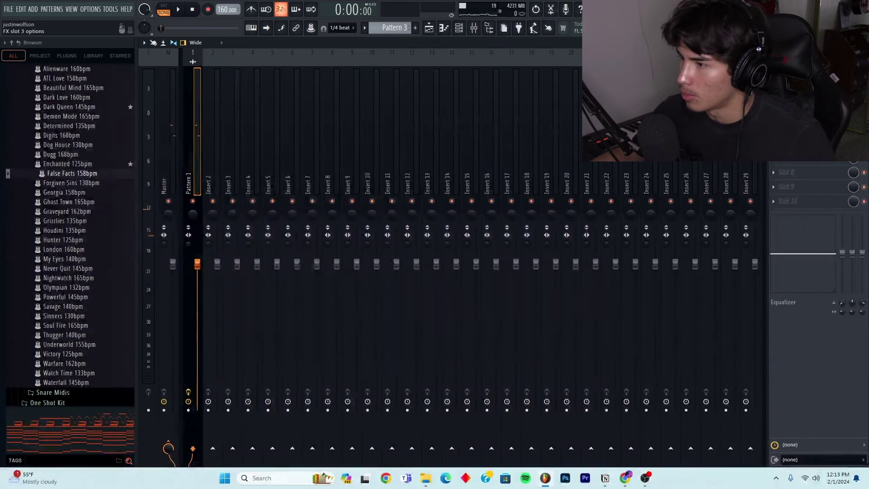
click(786, 100)
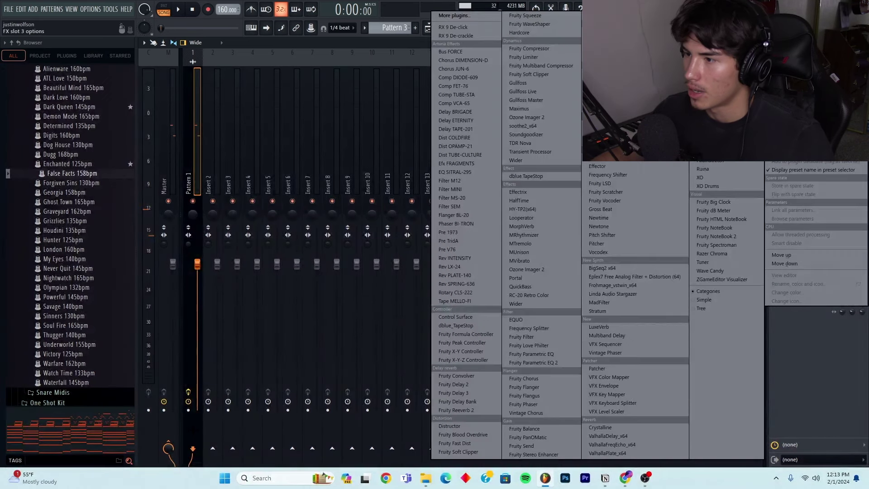
click(473, 70)
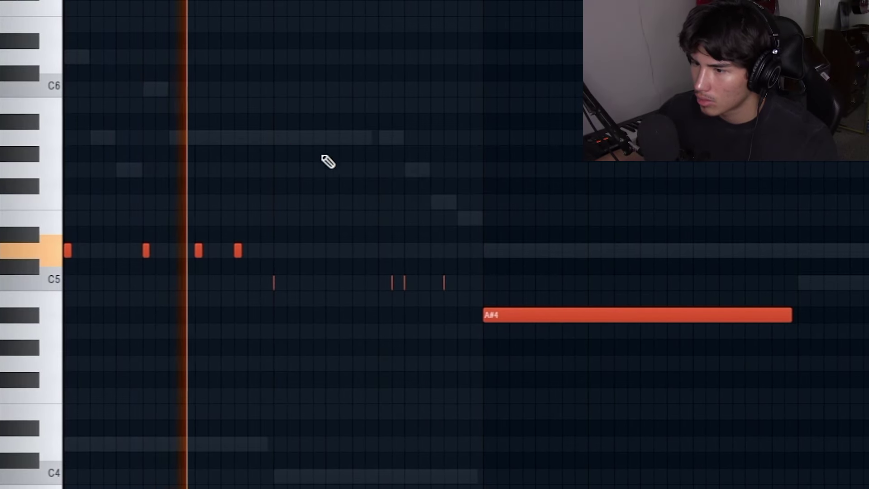
Rework the 808 line by deleting its fourth D5 hit and cutting the long A#4 note down to a short hit
right_click(239, 250)
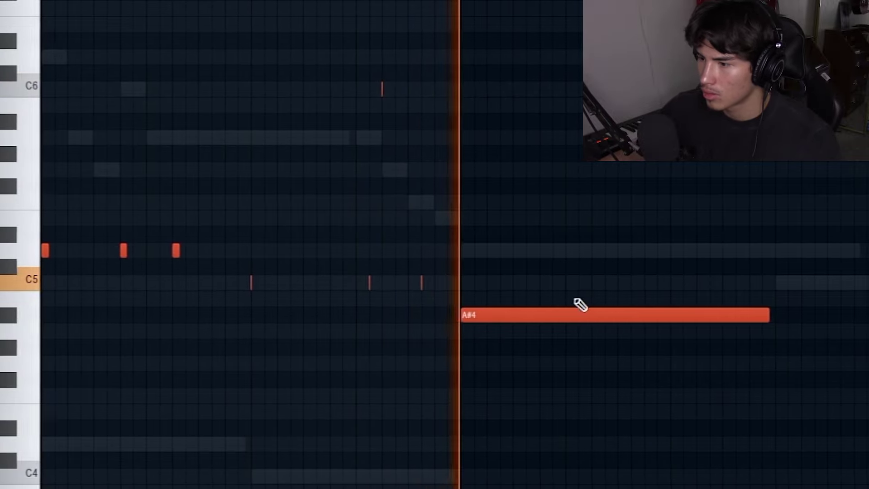
key(space)
drag(763, 320, 460, 338)
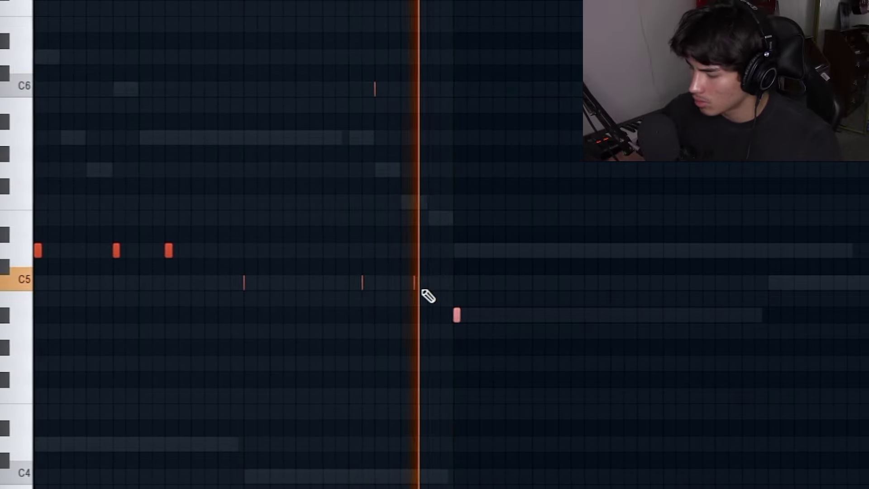
key(ctrl+Up)
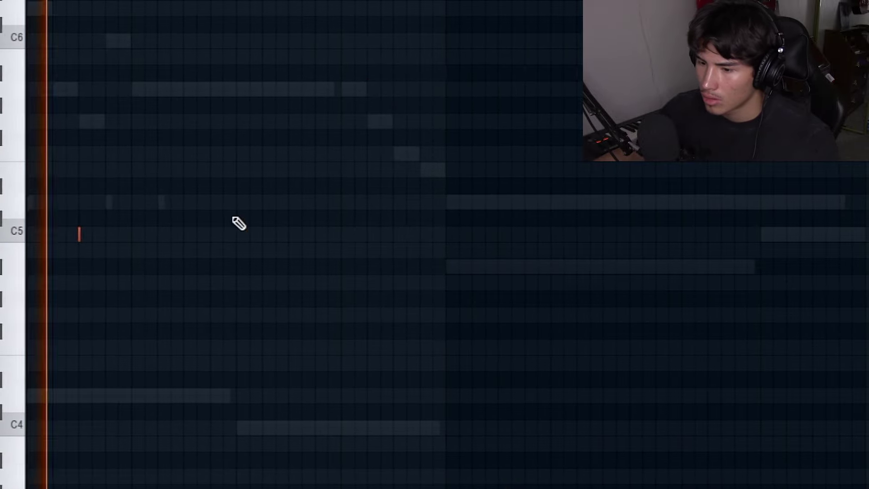
Place C5 clap hits on the third beat of bars 2, 3 and 4, and duplicate the four-bar pattern
click(183, 234)
right_click(293, 220)
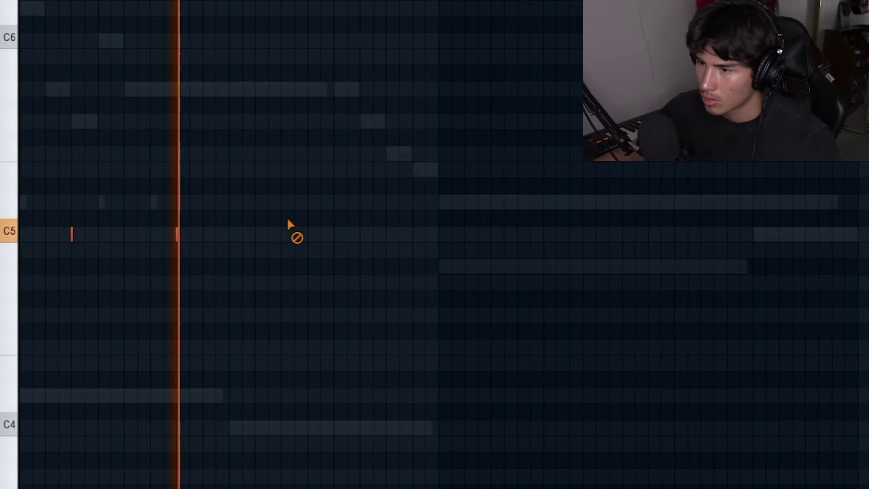
click(279, 233)
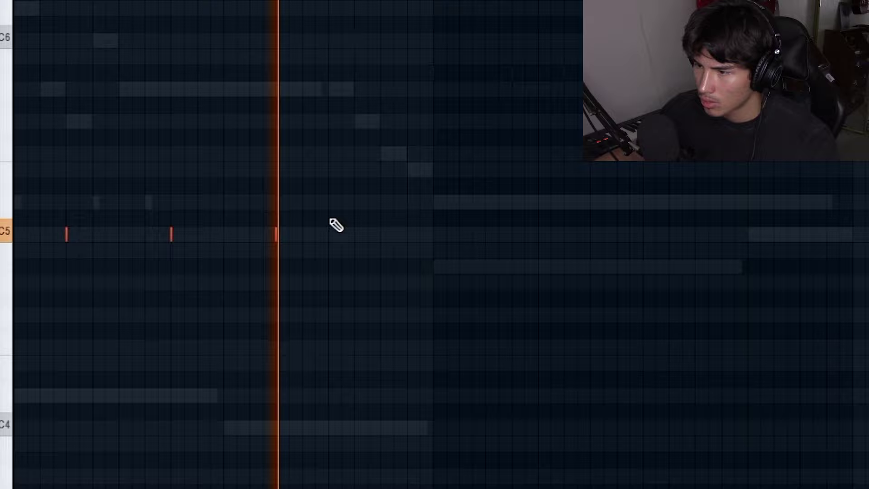
click(377, 234)
key(ctrl+b)
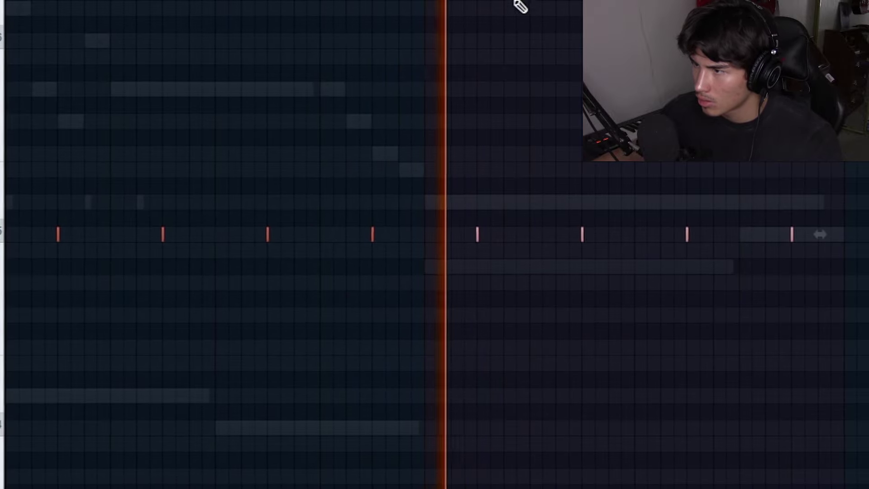
Lower the clap channel's volume slightly in the channel rack
key(F6)
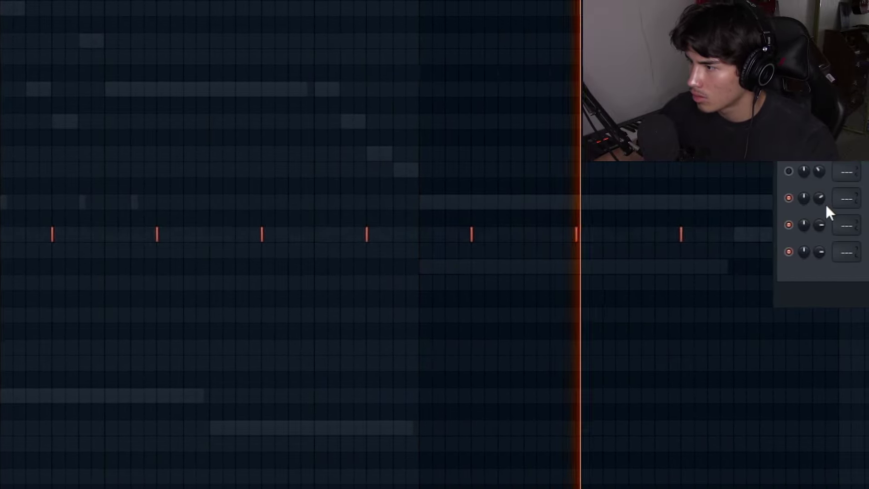
drag(817, 221, 817, 230)
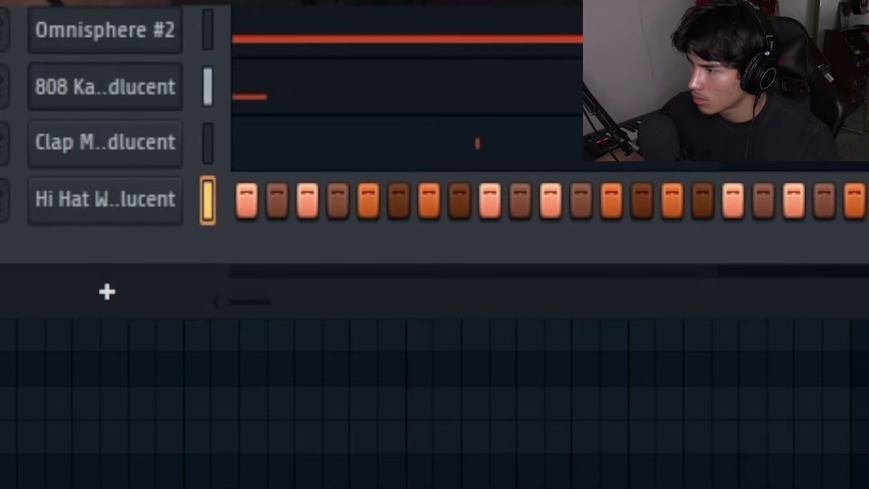
Send the hi-hat steps to the piano roll and delete the hits extending past bar 8
right_click(131, 211)
click(252, 196)
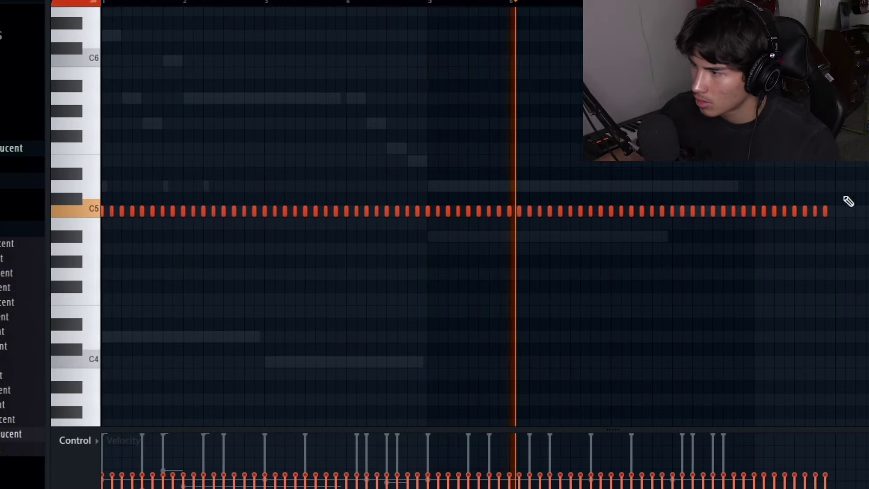
mouse_move(828, 209)
mouse_down()
mouse_move(763, 211)
mouse_move(763, 196)
mouse_up()
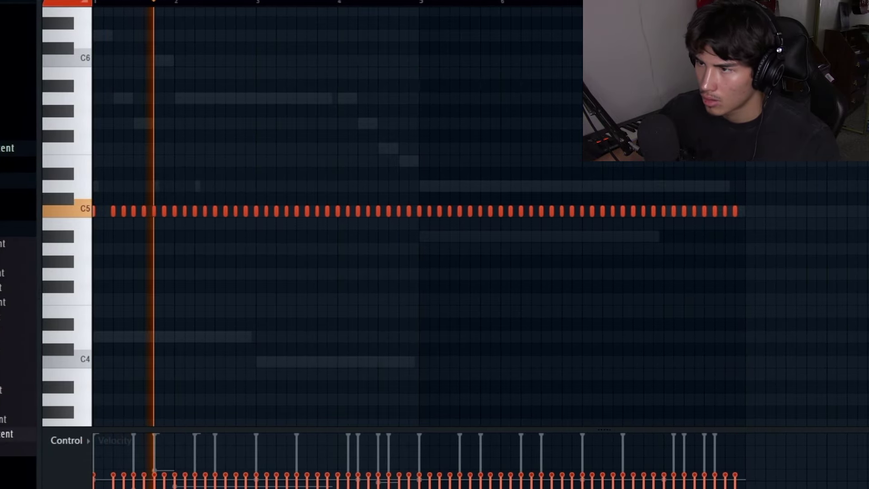
Add a fast four-note hi-hat roll on the second beat of bar 4 and delete the second hit of bar 5
click(341, 2)
click(359, 73)
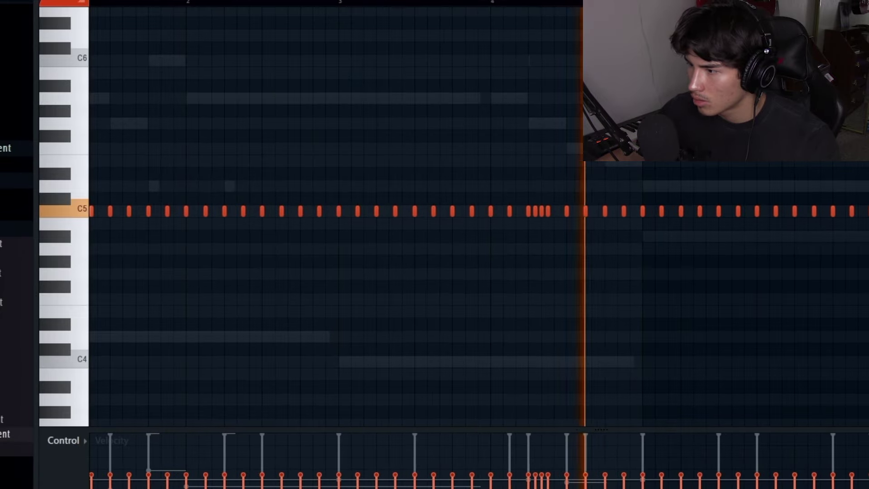
click(525, 2)
scroll(525, 2, down, 1)
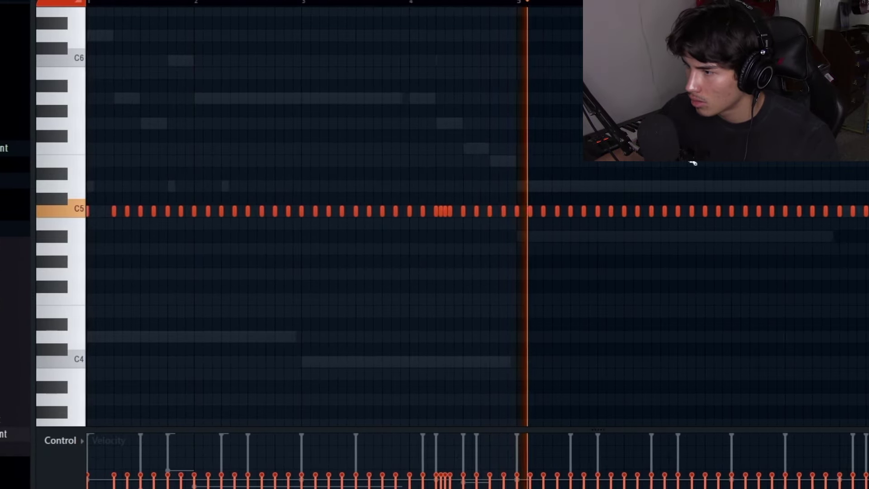
right_click(531, 211)
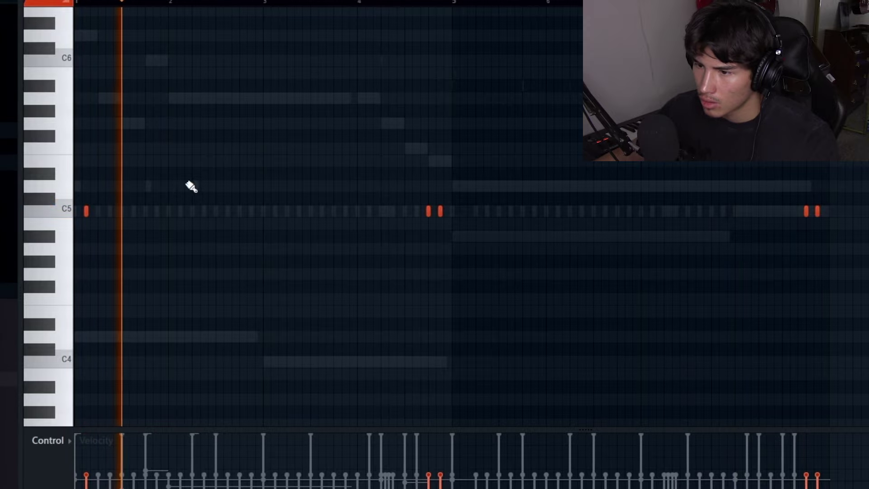
Add a C5 snare hit near the start of bar 5 and transpose the snare pairs ending bars 4 and 8 up one semitone
click(465, 212)
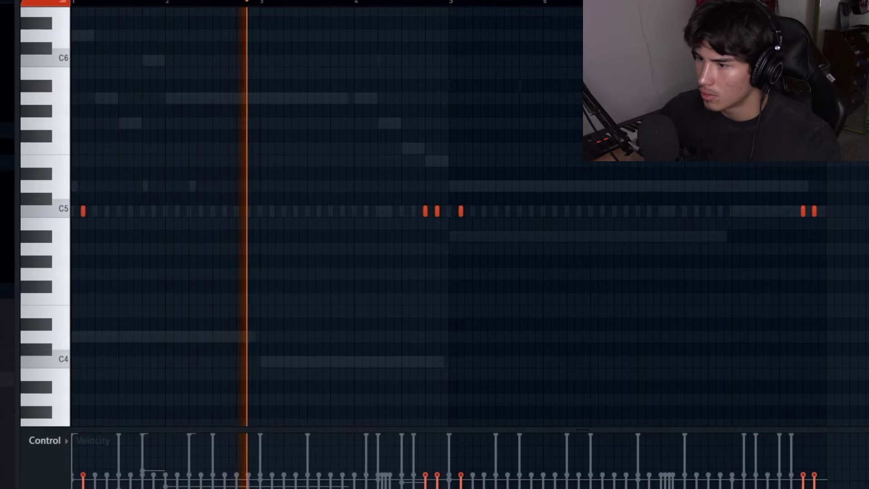
drag(450, 215, 420, 206)
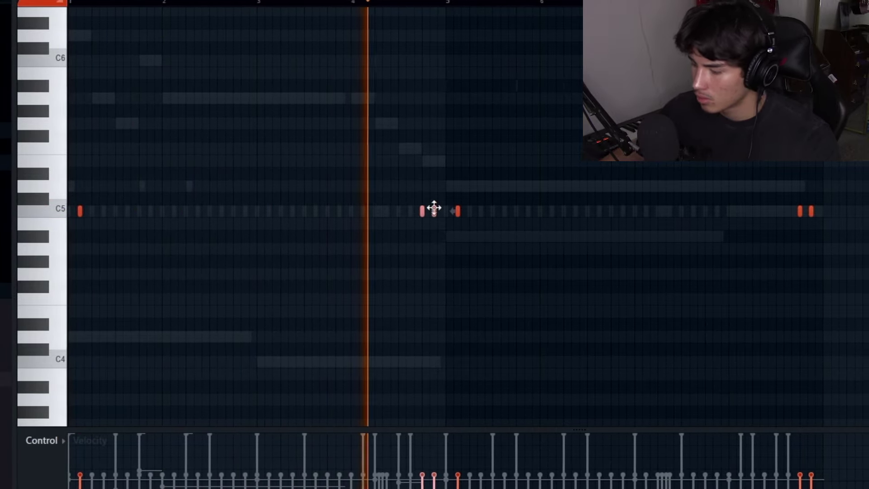
key(shift+Up)
right_click(481, 169)
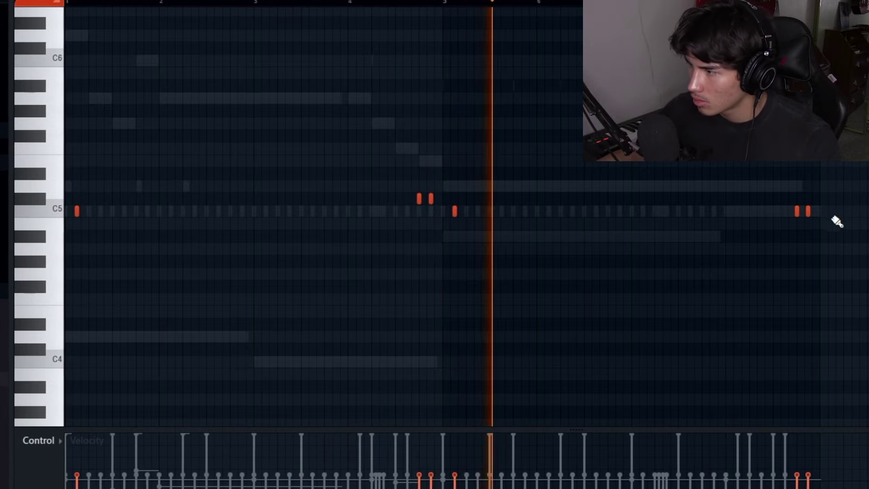
drag(834, 219, 776, 206)
key(shift+Up)
right_click(582, 96)
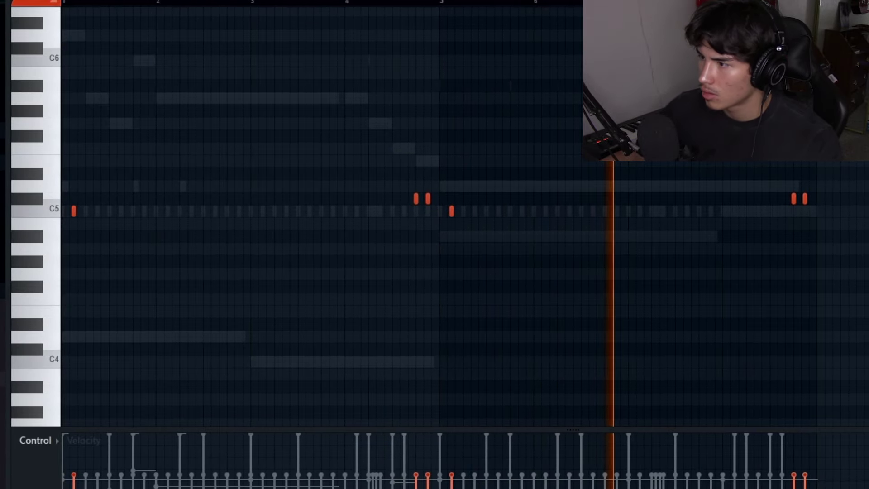
Raise the snare hits' velocities to maximum in the graph editor and lower the snare channel's volume slightly
key(F6)
right_click(790, 247)
click(812, 257)
drag(838, 290, 860, 205)
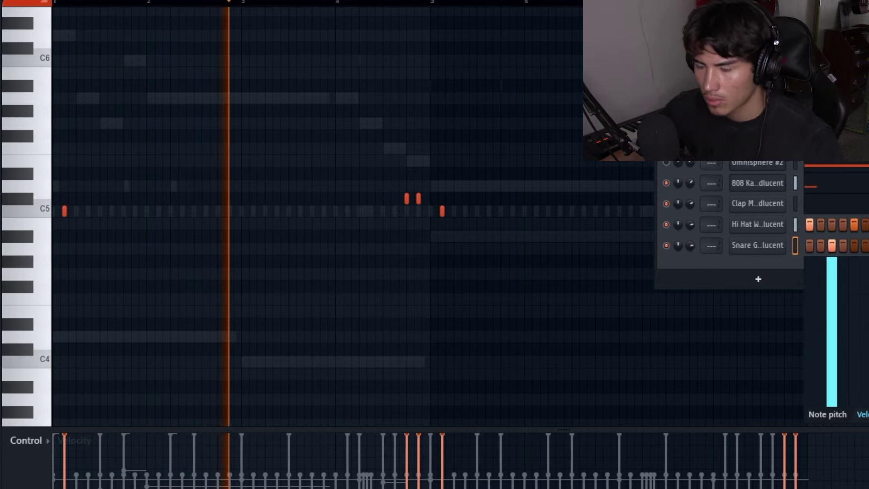
click(760, 245)
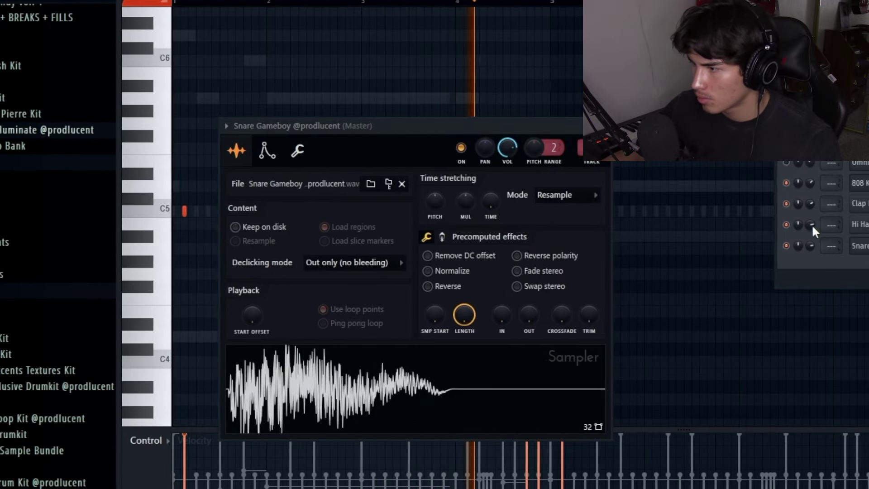
drag(808, 245, 808, 251)
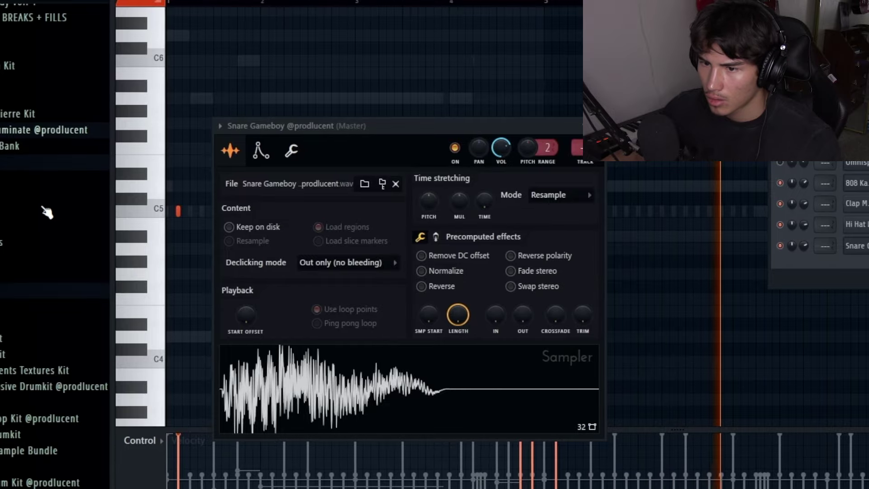
Expand the 808 sample folder in the browser, and switch from the snare's sampler window to the 808 channel
click(40, 180)
click(595, 126)
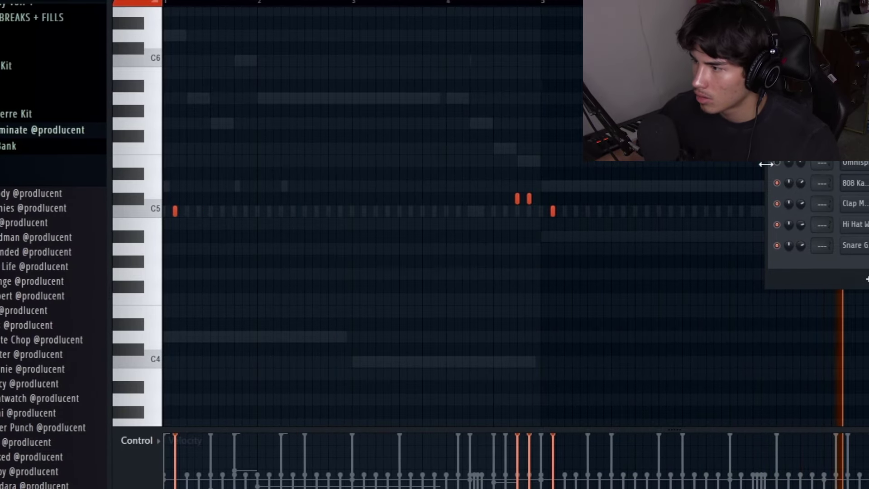
click(852, 182)
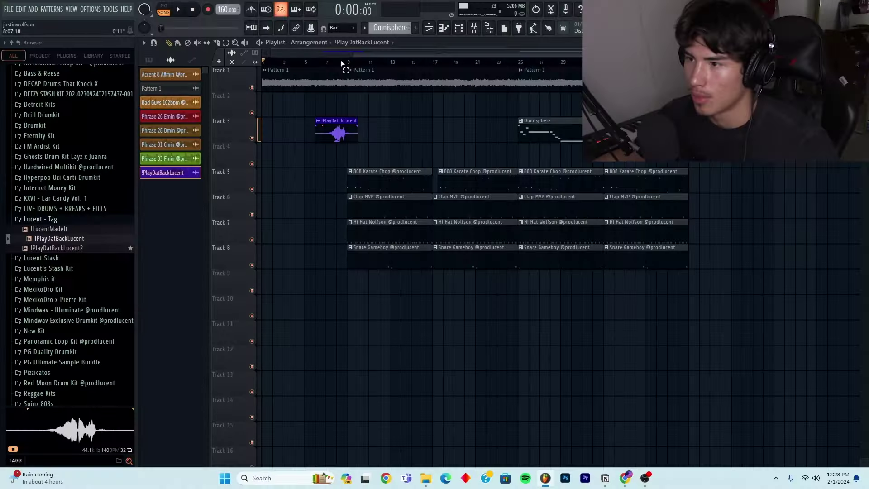
Play the arrangement around the drums' entry at bar 9
key(space)
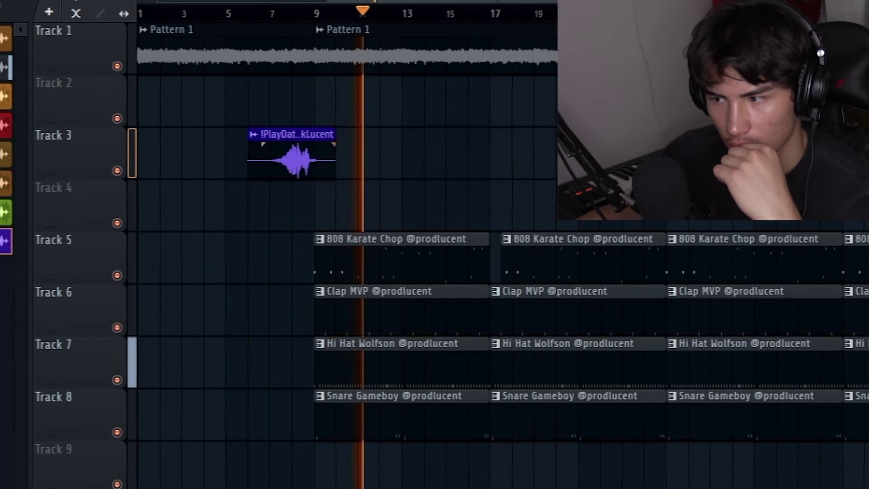